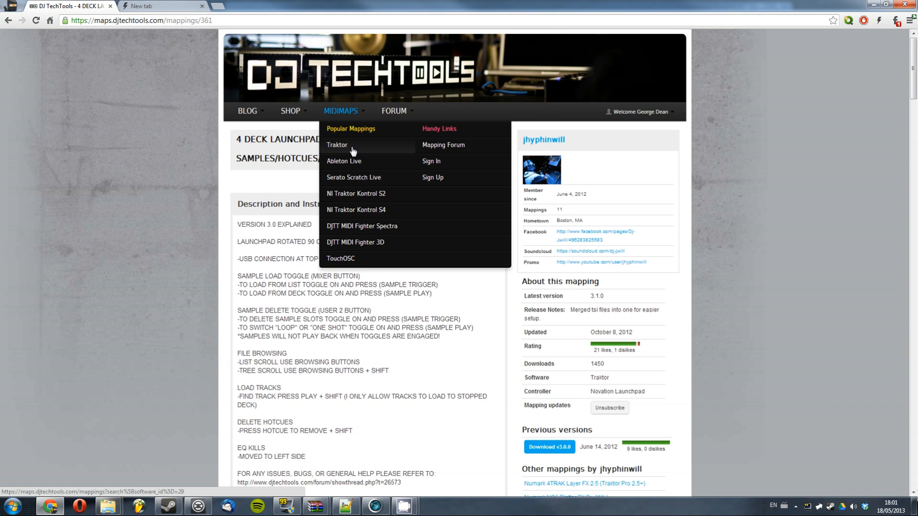
Filter the DJ TechTools mappings to Traktor and Novation Launchpad, and open the 4 Deck Launchpad Fighter mapping
left_click(353, 147)
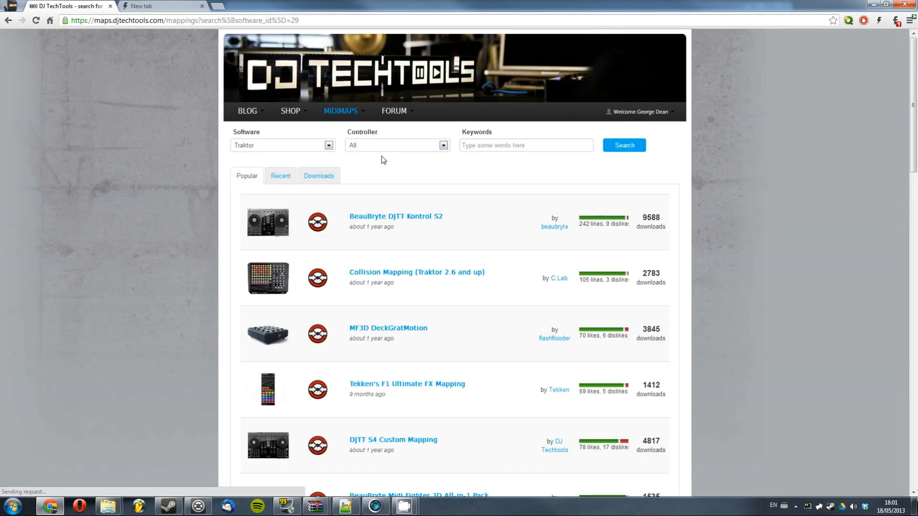
left_click(368, 147)
scroll(375, 172, "down", 3)
scroll(376, 187, "down", 4)
scroll(378, 201, "down", 4)
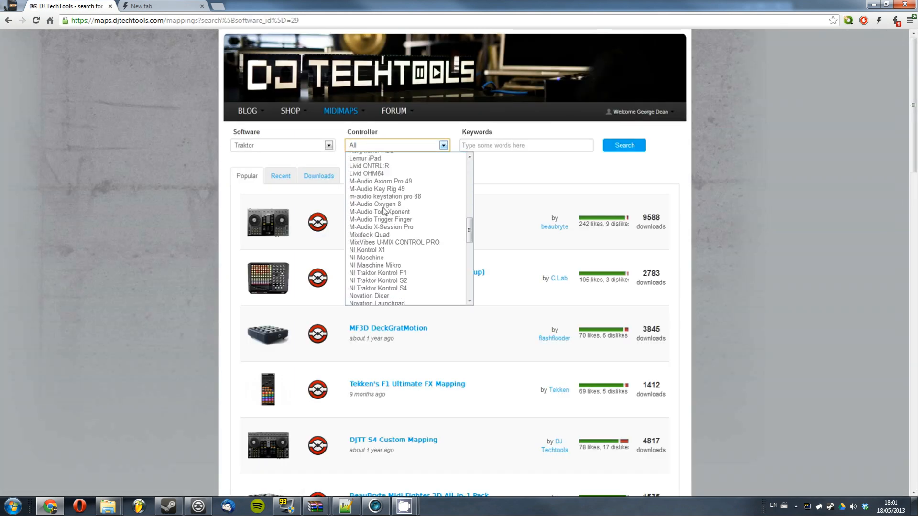
scroll(381, 214, "down", 4)
left_click(394, 209)
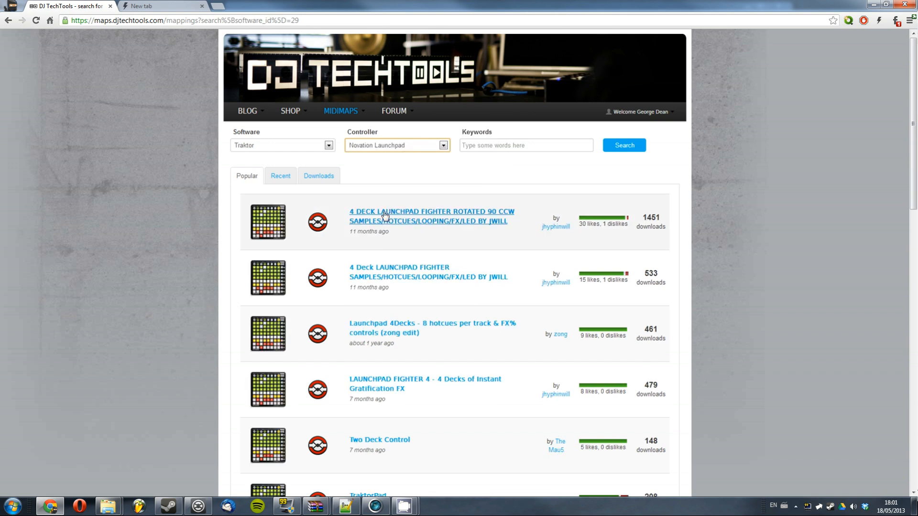
left_click(470, 220)
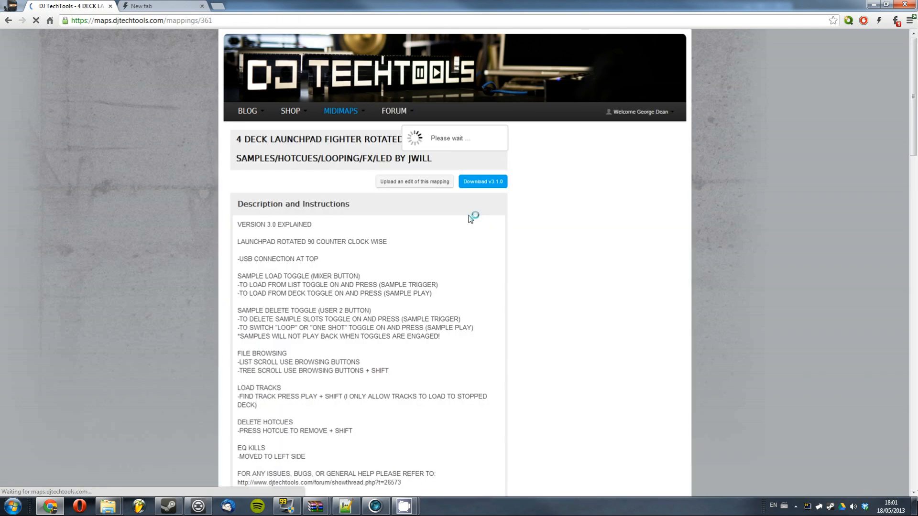
scroll(394, 271, "down", 1)
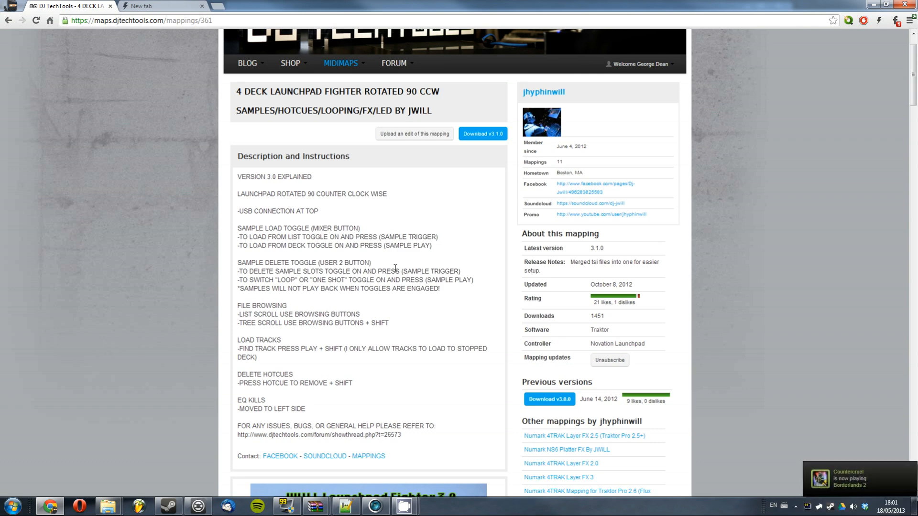
scroll(394, 270, "up", 1)
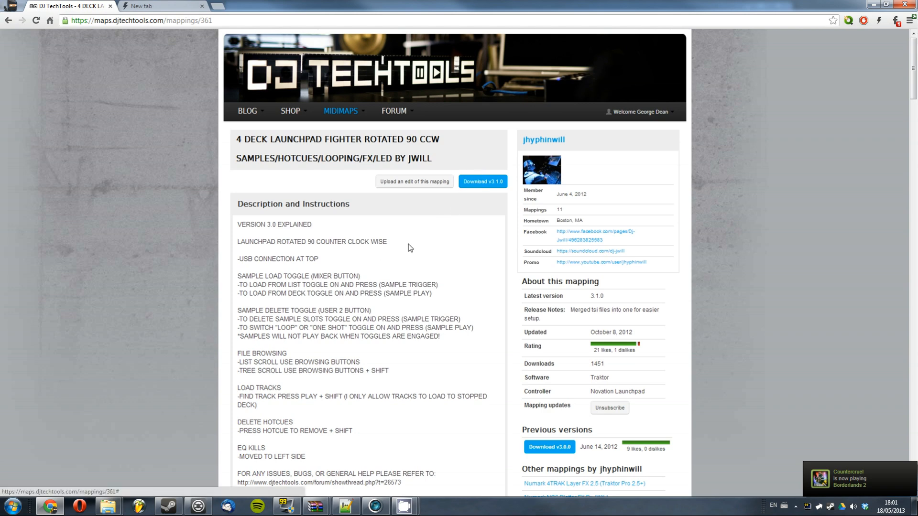
scroll(473, 184, "down", 1)
Download the latest mapping zip into Downloads and bring its extracted folder with JWLPF_V3.tsi to the front
left_click(474, 136)
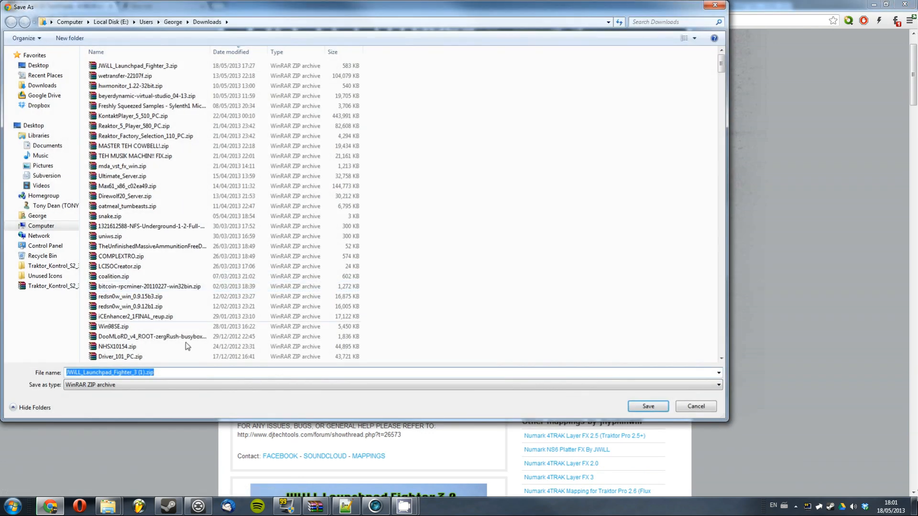
left_click(161, 374)
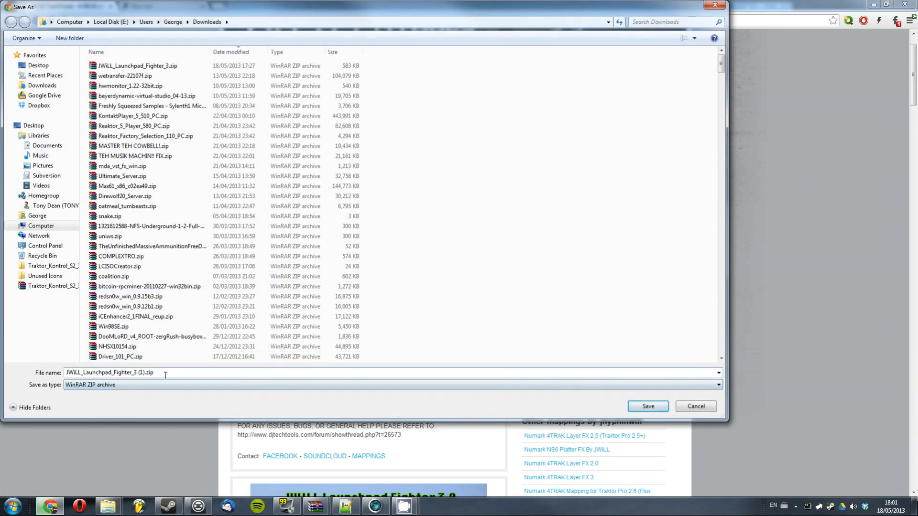
left_click(683, 408)
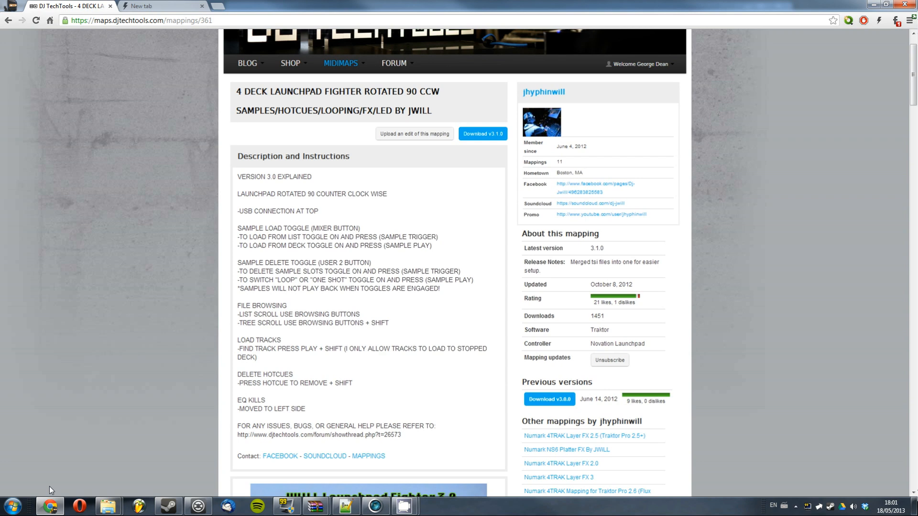
mouse_move(108, 507)
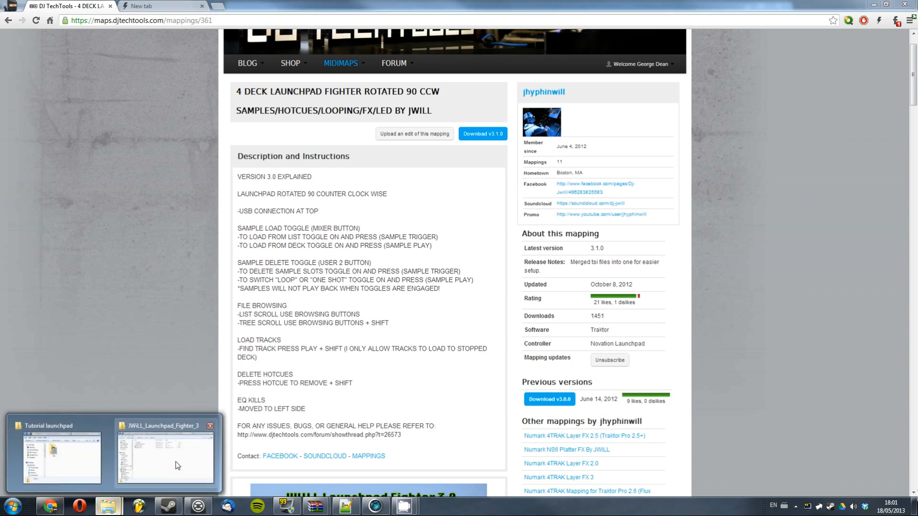
left_click(172, 465)
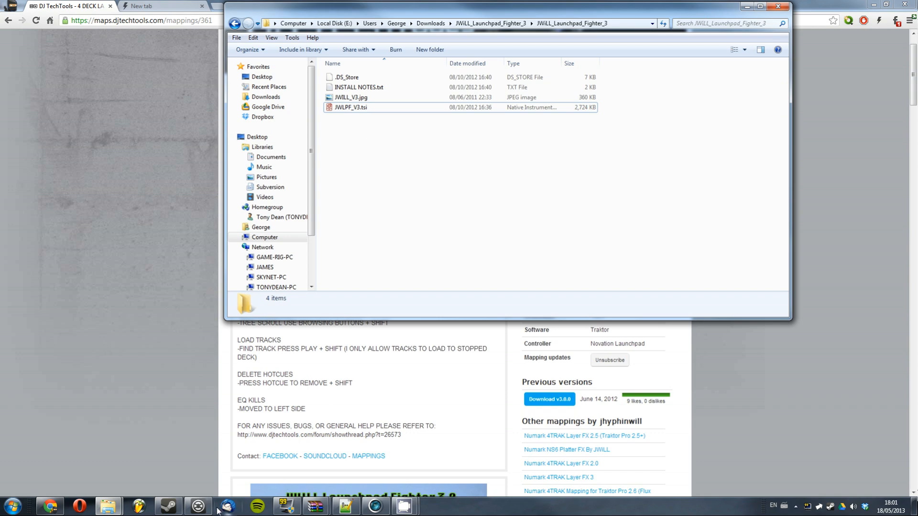
From Controller Manager, export the settings with broadcasting, audio device and MIDI clock categories included
left_click(198, 506)
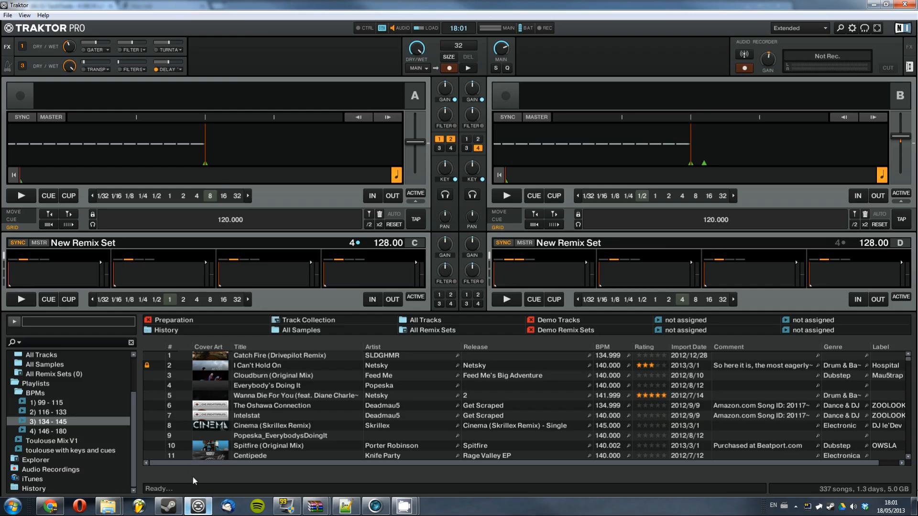
left_click(851, 28)
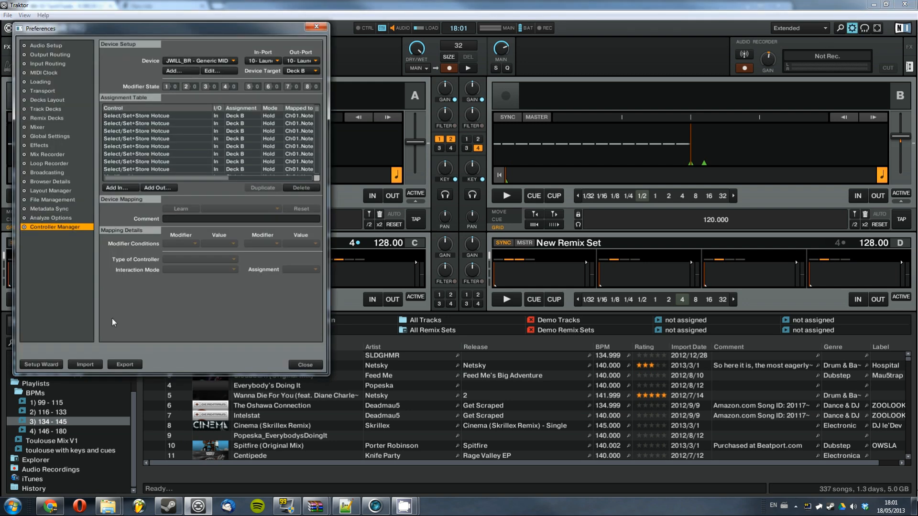
left_click(122, 364)
left_click(397, 233)
left_click(398, 254)
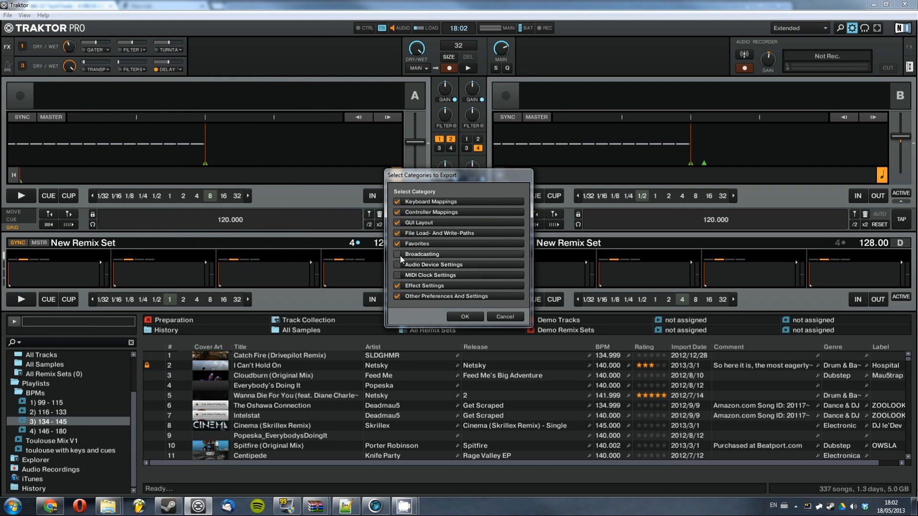
left_click(397, 264)
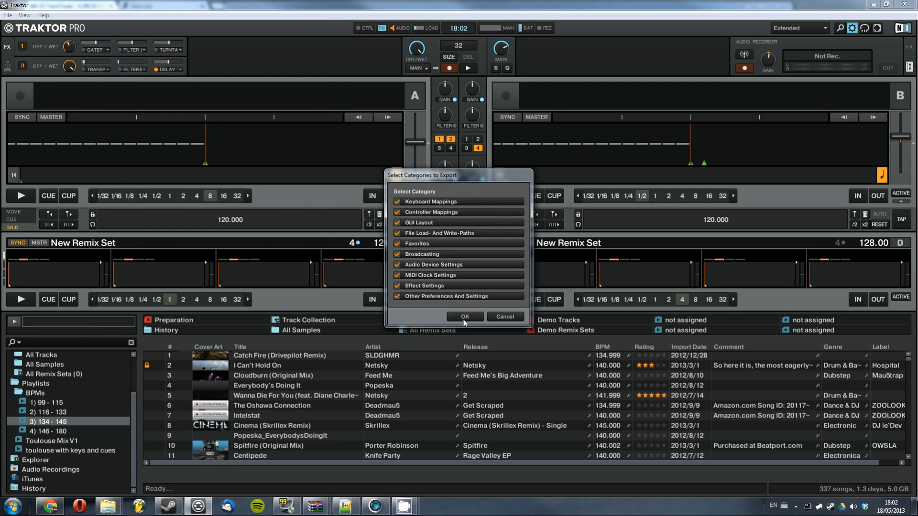
left_click(464, 318)
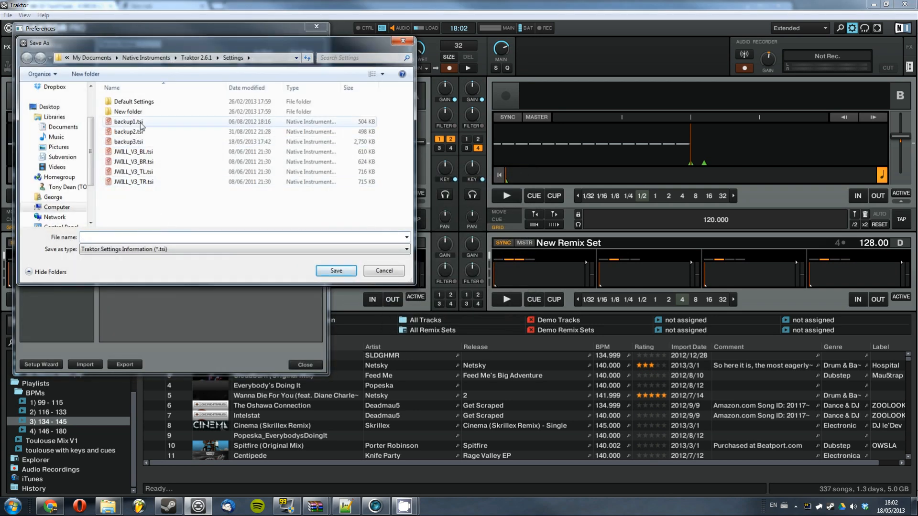
Name the exported settings file backup4.tsi, based on backup3.tsi, and save it
left_click(129, 142)
left_click(107, 237)
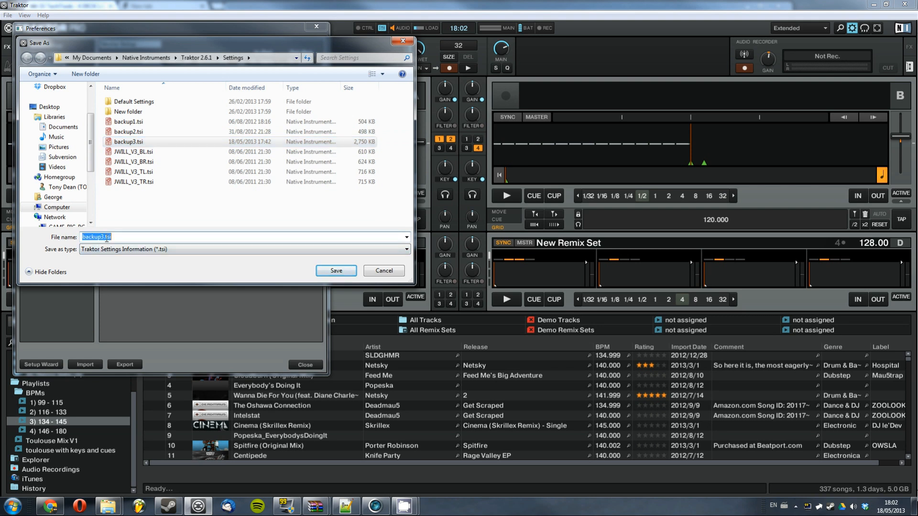
left_click(122, 236)
key("BackSpace")
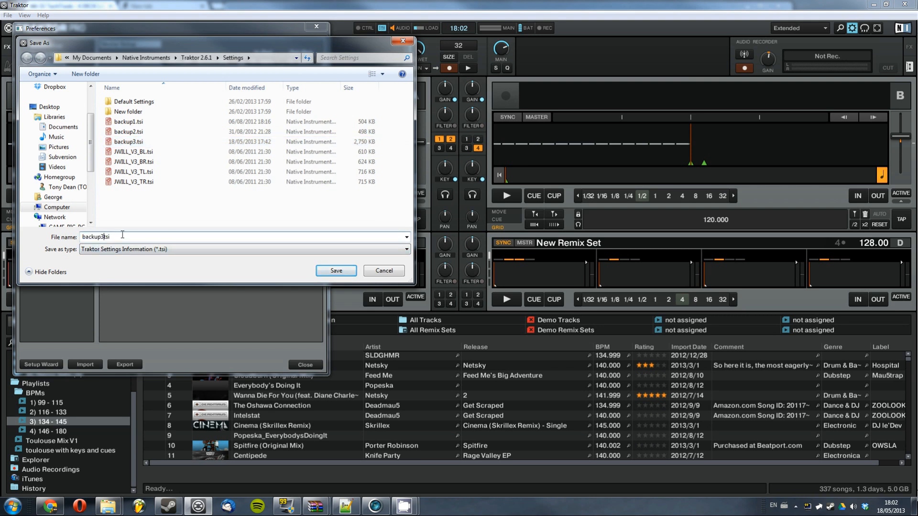
key("BackSpace")
type("4")
type(".")
key("Return")
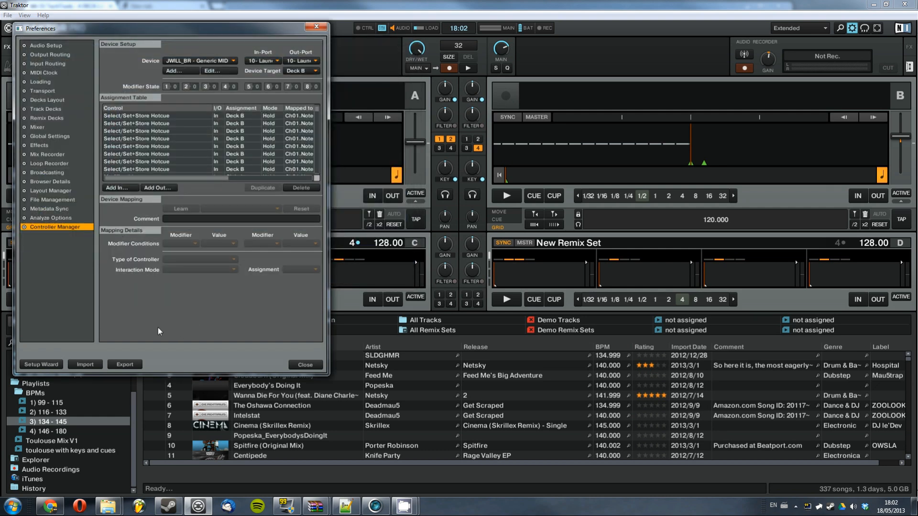
Choose Downloads > JWiLL_Launchpad_Fighter_3 > JWLPF_V3.tsi for import, leaving out GUI Layout and Other Preferences And Settings
left_click(78, 368)
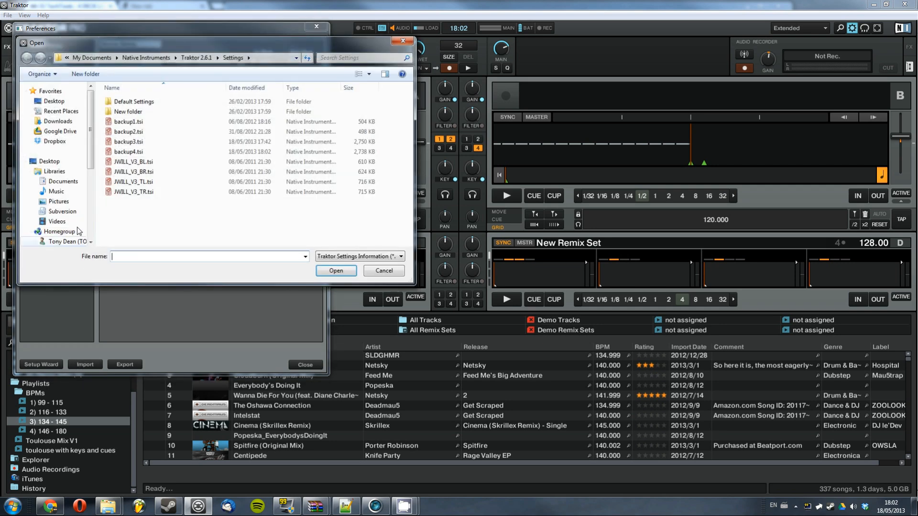
left_click(57, 121)
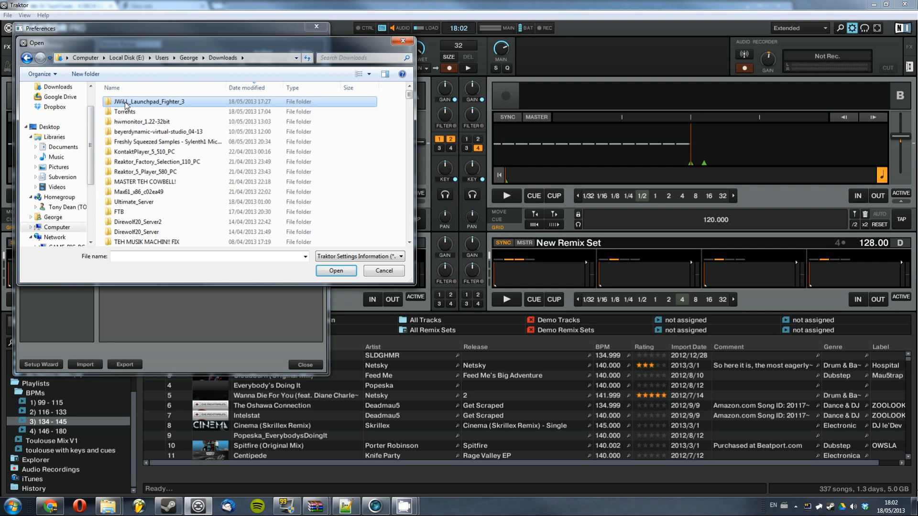
double_click(126, 105)
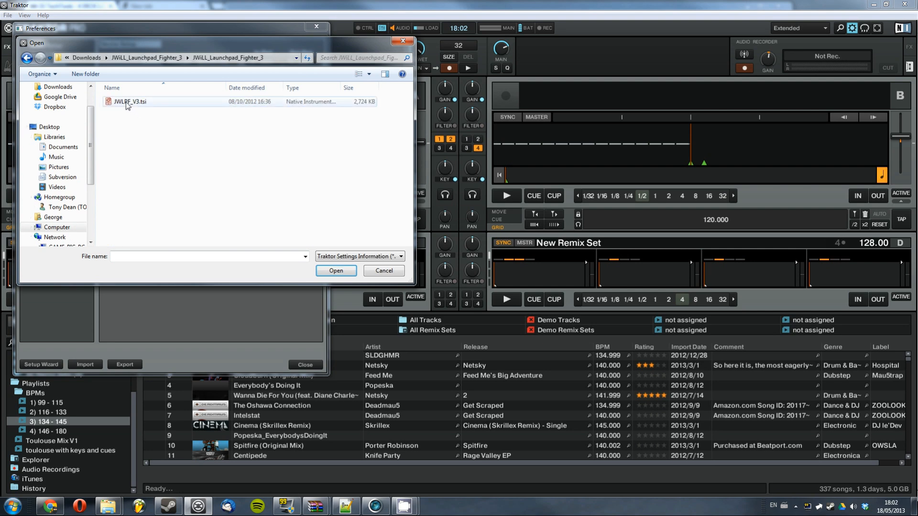
double_click(125, 102)
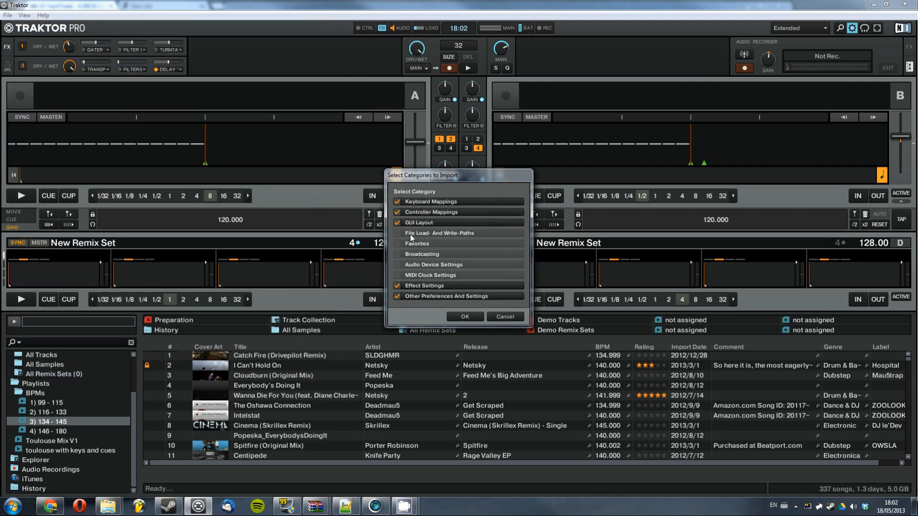
left_click(396, 223)
left_click(398, 296)
Confirm the import and route JWILL_TL's in and out ports to the Launchpad
left_click(459, 318)
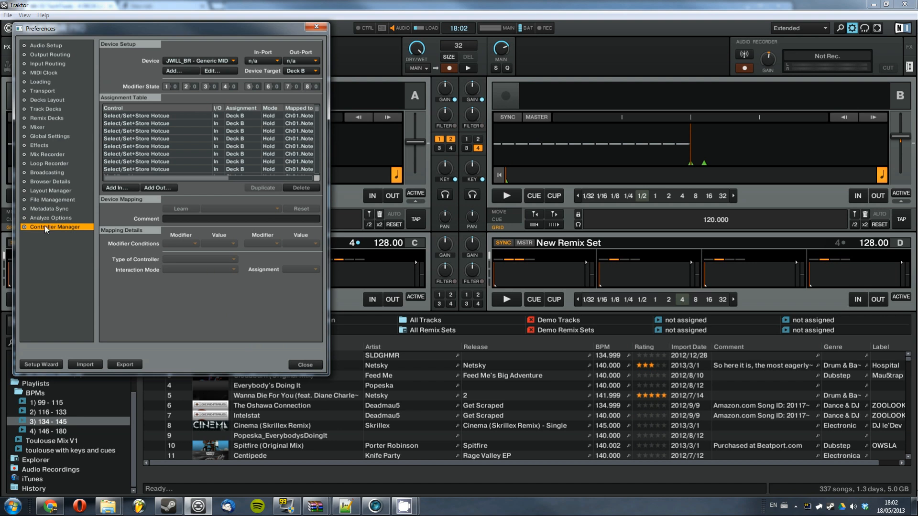
left_click(177, 64)
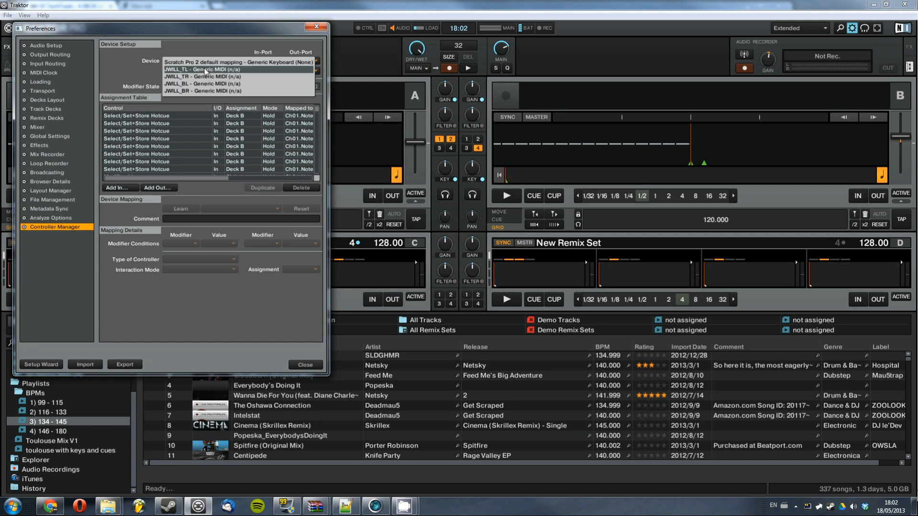
left_click(270, 70)
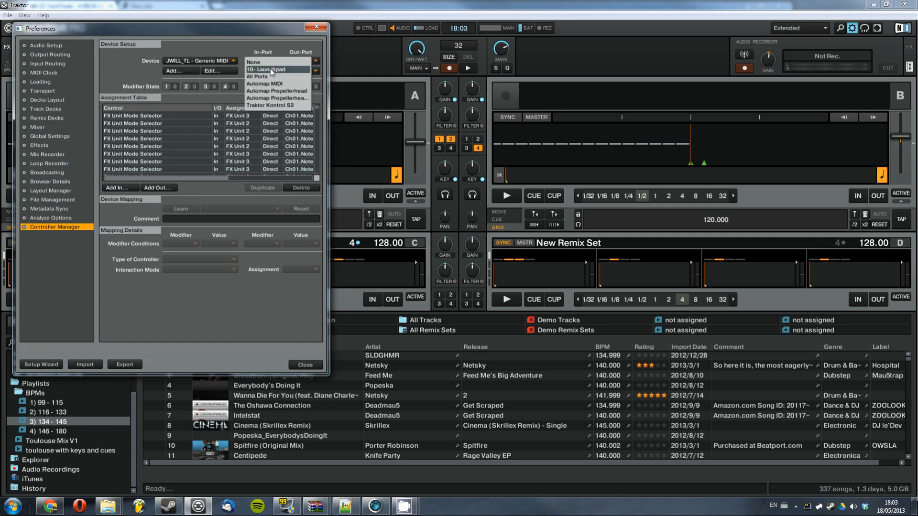
left_click(271, 70)
left_click(294, 70)
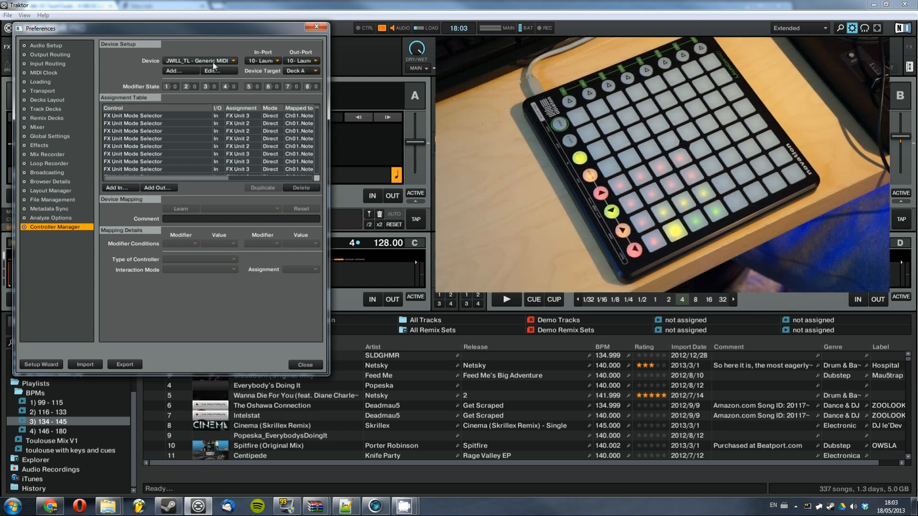
Route JWILL_TR's in and out ports to the Launchpad
left_click(214, 66)
left_click(262, 64)
left_click(270, 70)
left_click(295, 60)
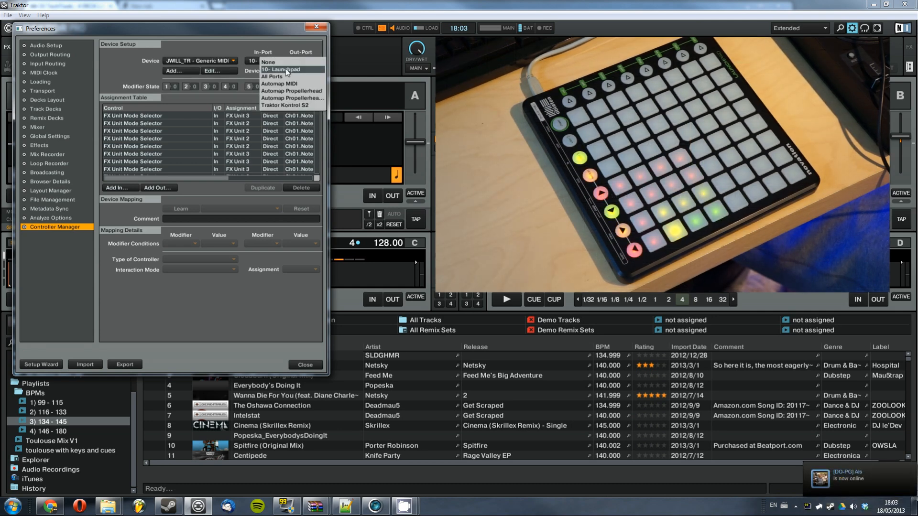
left_click(202, 61)
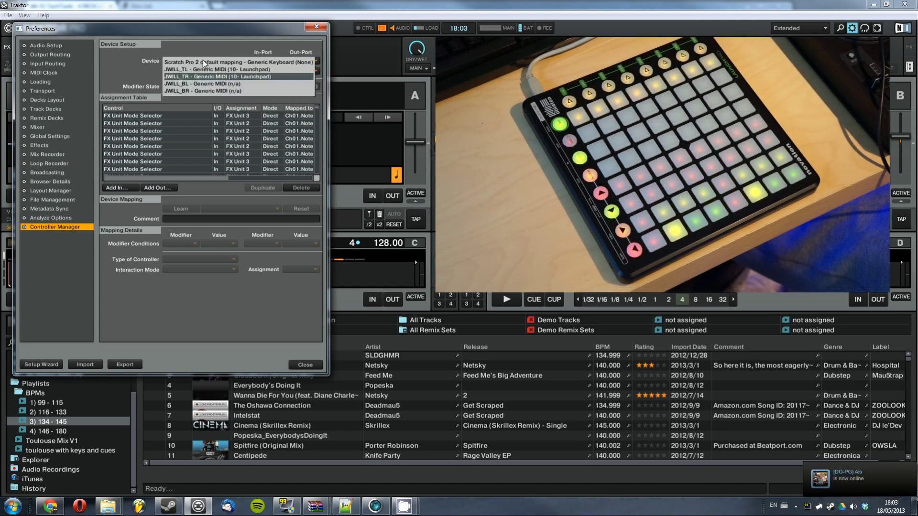
Route JWILL_BL's in and out ports to the Launchpad
left_click(237, 83)
left_click(261, 60)
left_click(264, 71)
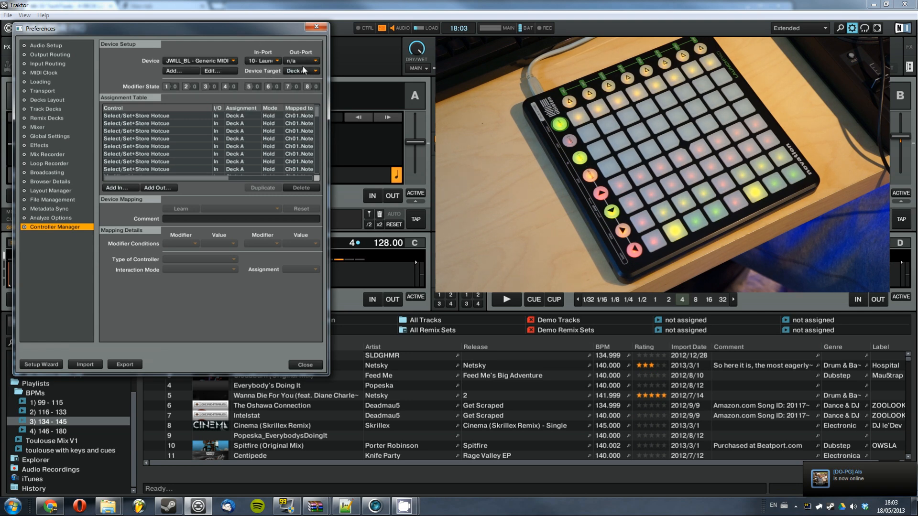
left_click(302, 62)
Route JWILL_BR's in and out ports to the Launchpad and close the preferences
left_click(203, 60)
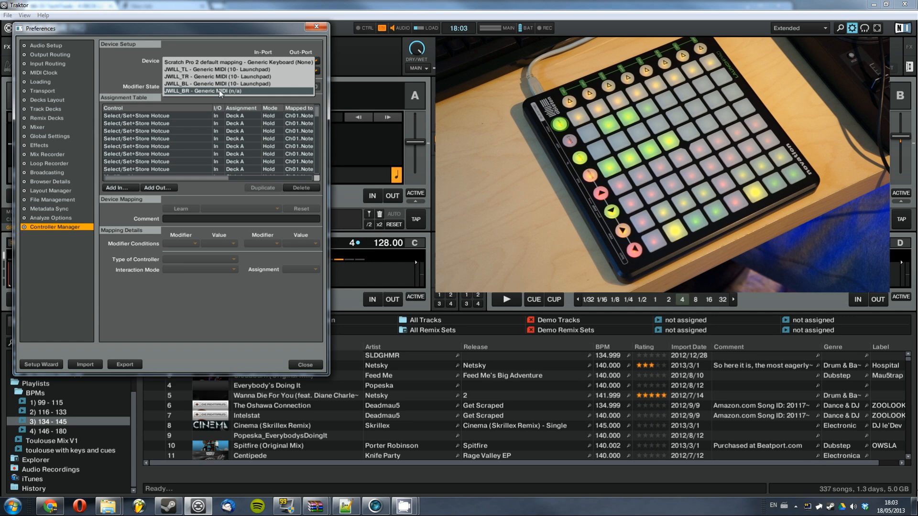
left_click(218, 90)
left_click(261, 61)
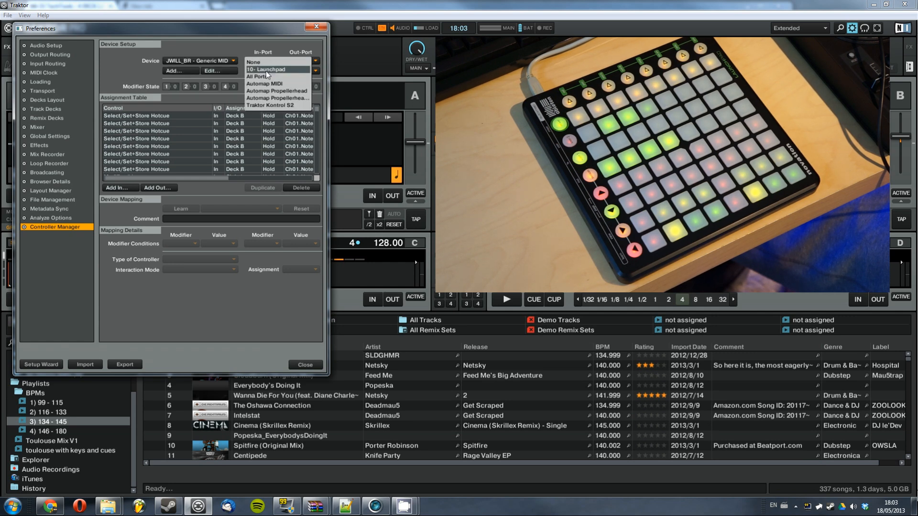
left_click(267, 71)
left_click(288, 61)
left_click(295, 71)
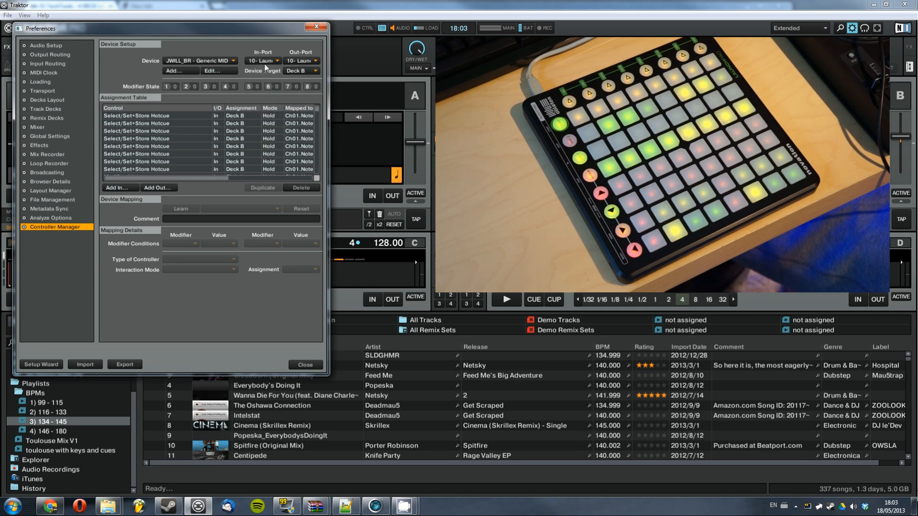
left_click(191, 61)
left_click(184, 44)
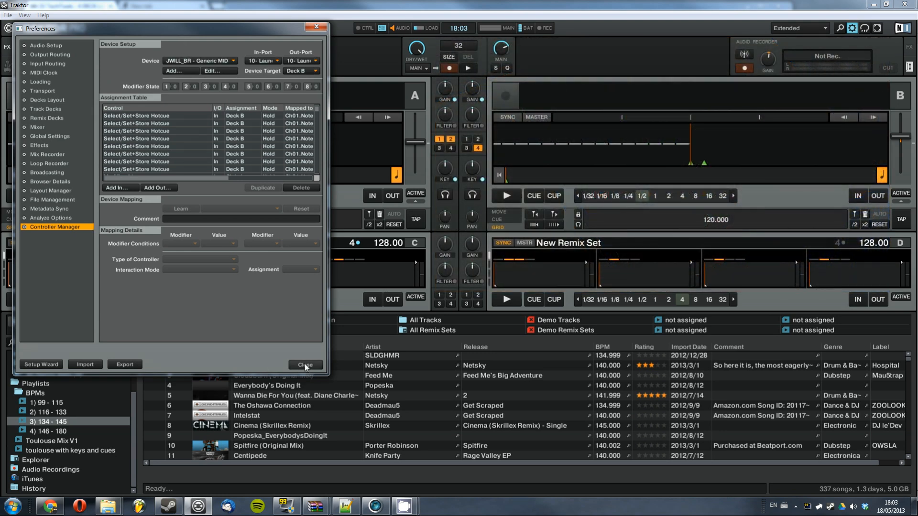
left_click(305, 366)
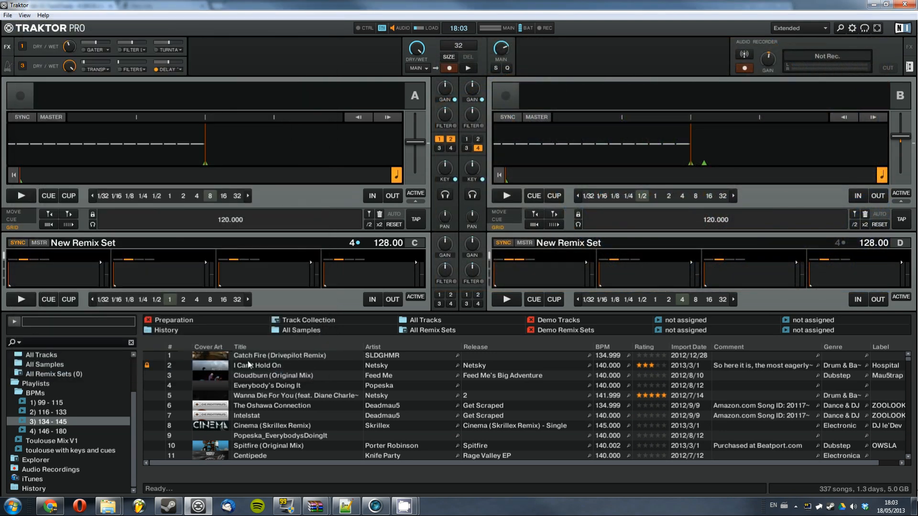
Switch to Chrome to view the Launchpad Fighter 3.0 layout image on DJ TechTools
left_click(50, 506)
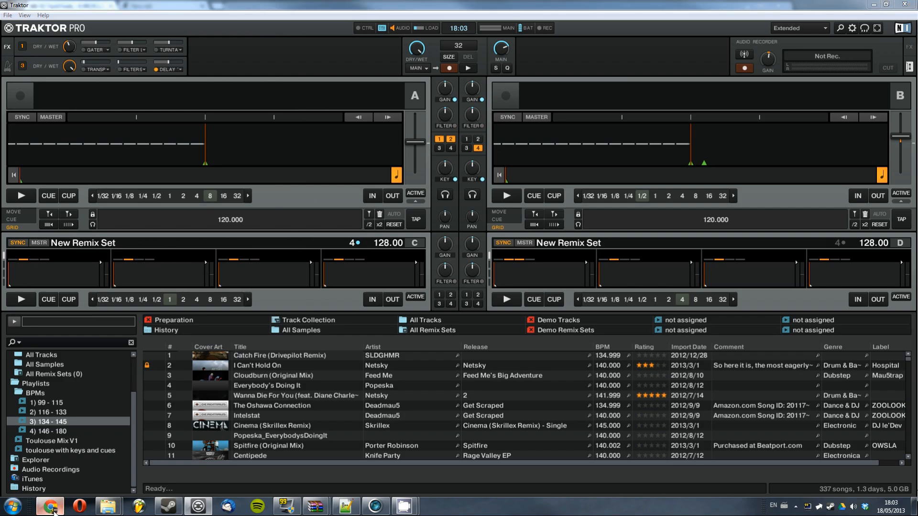
scroll(178, 306, "down", 5)
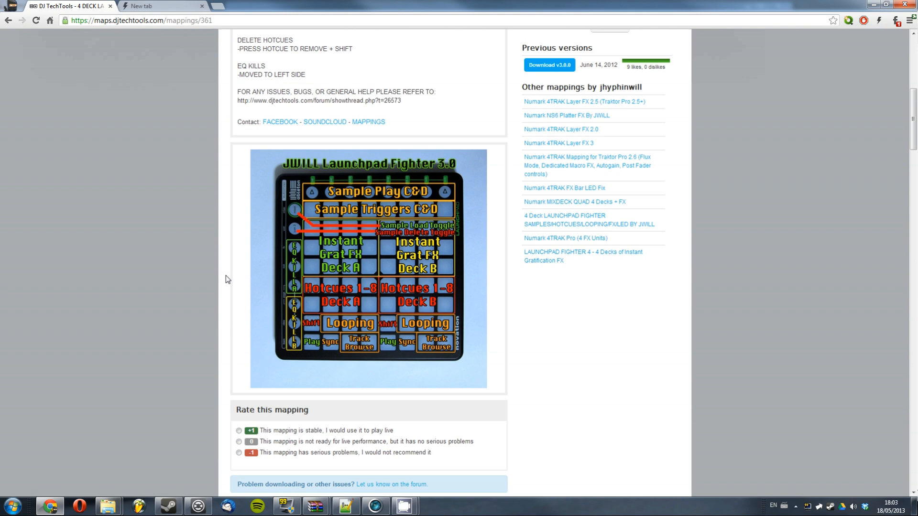
Bring Traktor Pro back in front with its four decks and track collection
left_click(197, 504)
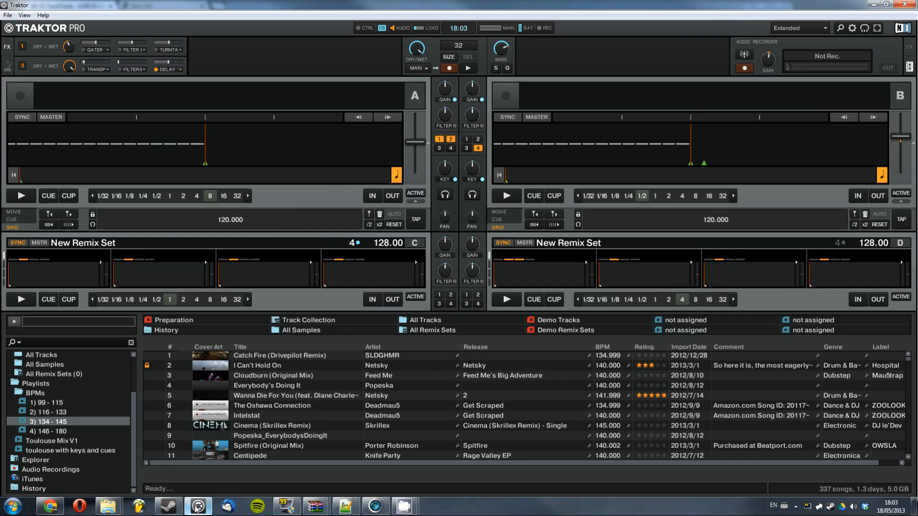